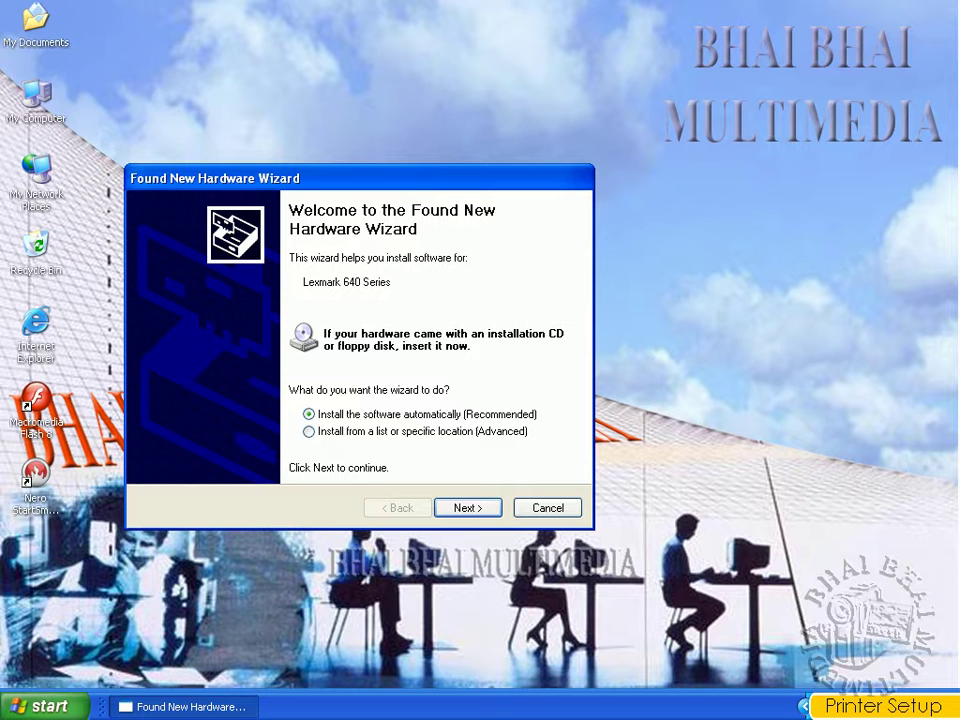
# Install the Lexmark 640 Series software automatically, accepting the license agreement and the preset Color (26) old and Black (16) new cartridges
pyautogui.press('Return')
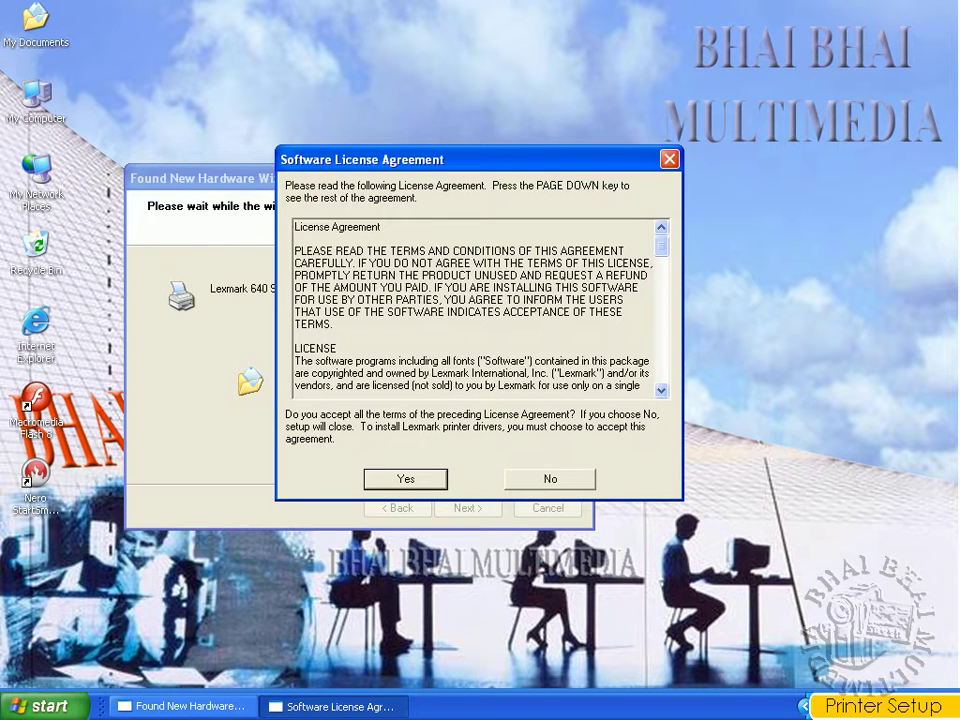
pyautogui.press('Return')
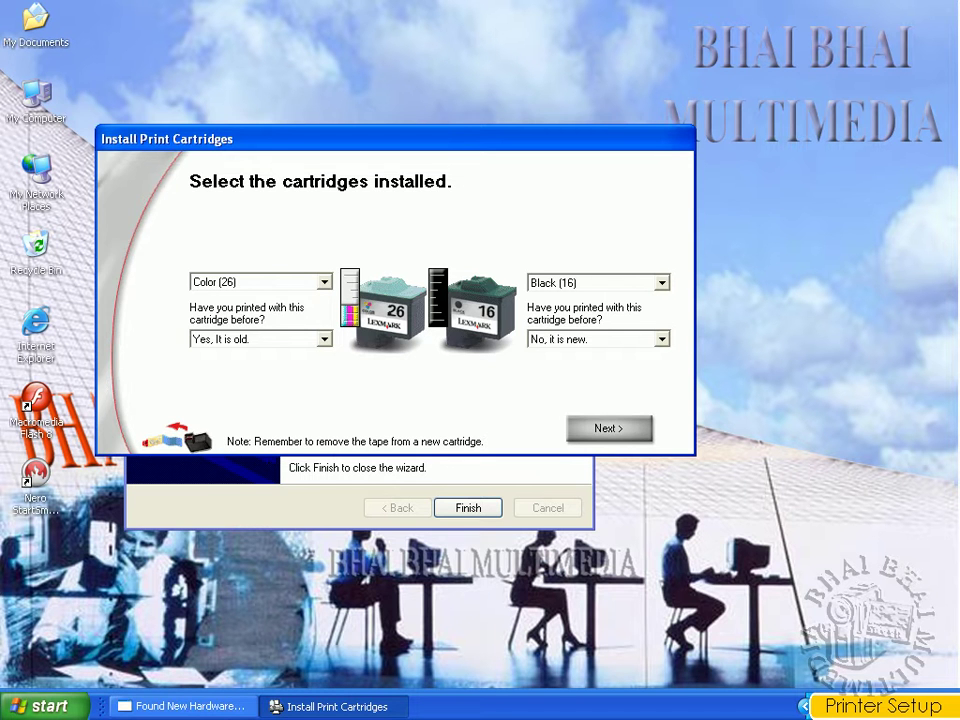
pyautogui.press('Return')
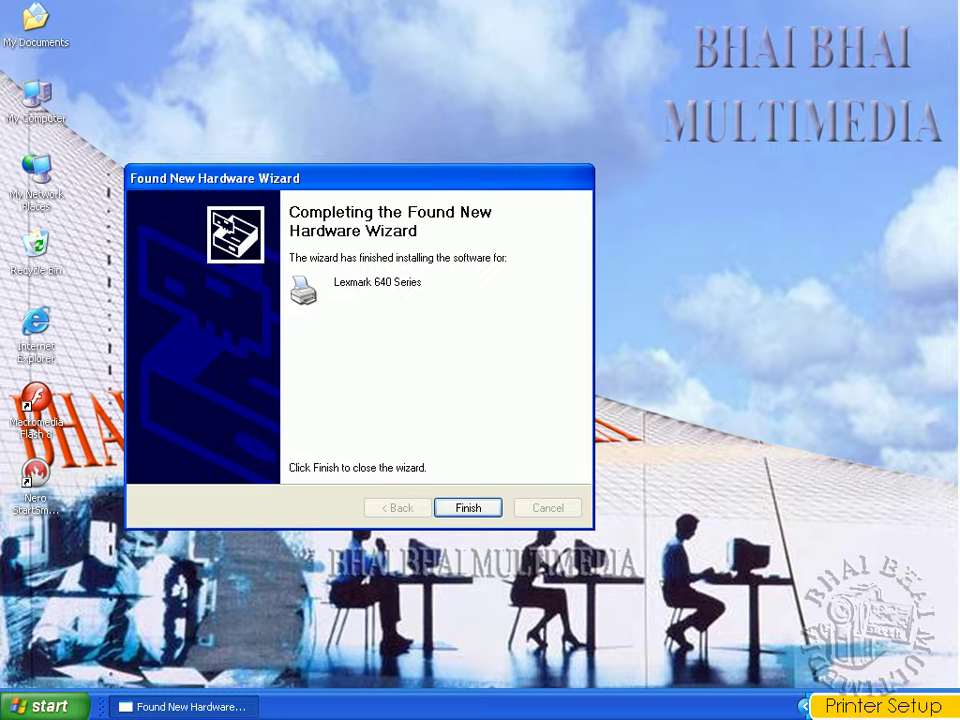
pyautogui.press('Return')
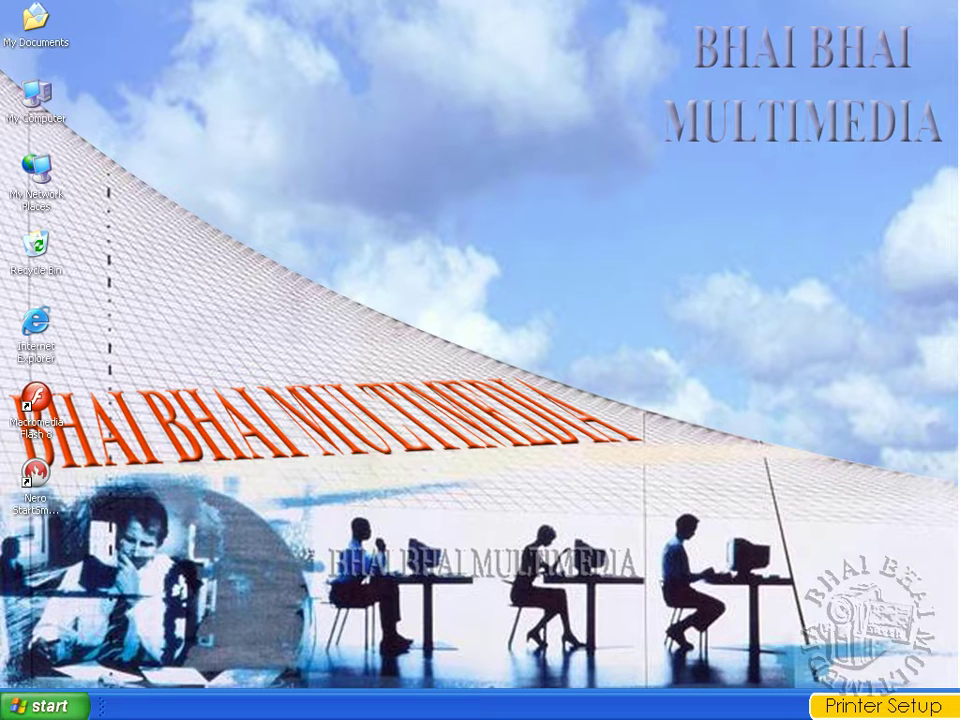
# Open the Printers and Faxes window from the system settings
pyautogui.click(45, 705)
pyautogui.press('Up')
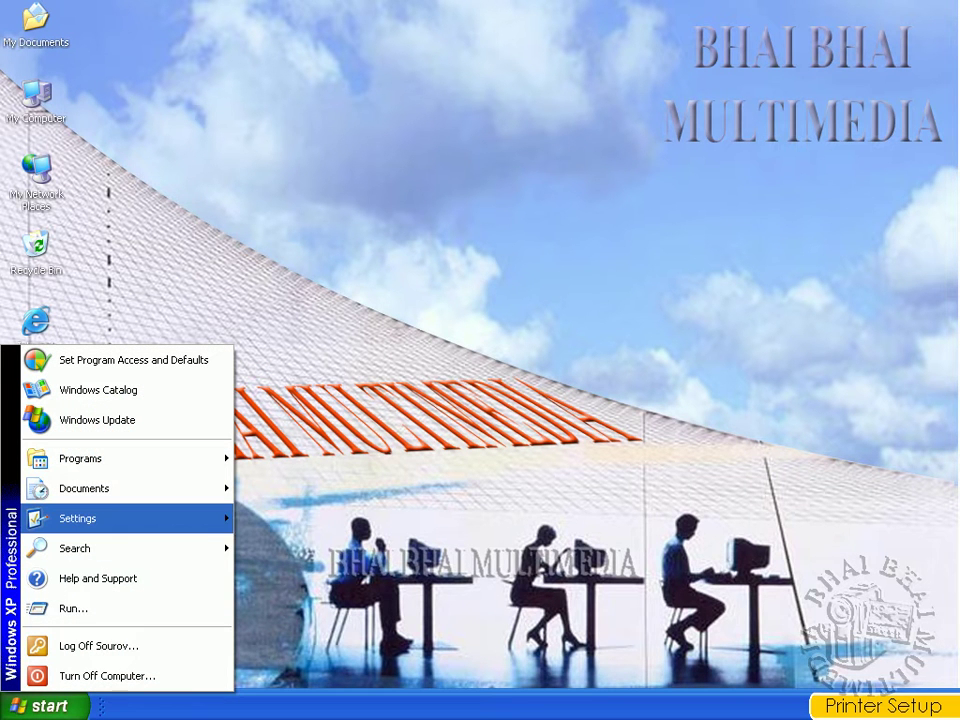
pyautogui.press('Right')
pyautogui.press('Down')
pyautogui.press('Down')
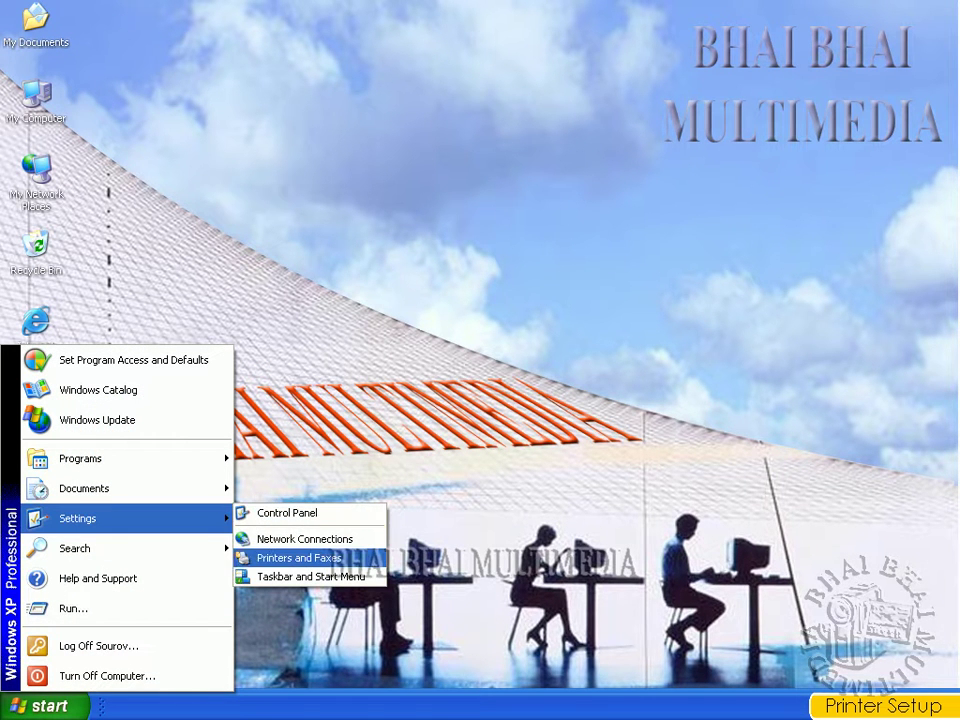
pyautogui.press('Return')
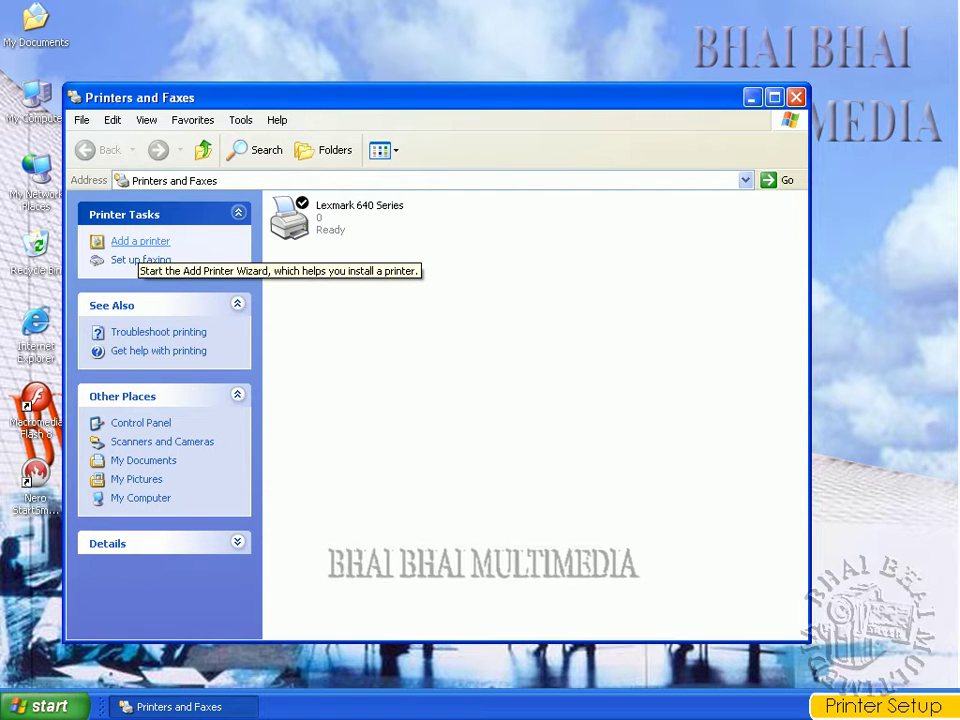
# Start adding a local printer with automatic Plug and Play detection, and assign it to port USB001 (Virtual printer port for USB)
pyautogui.click(140, 241)
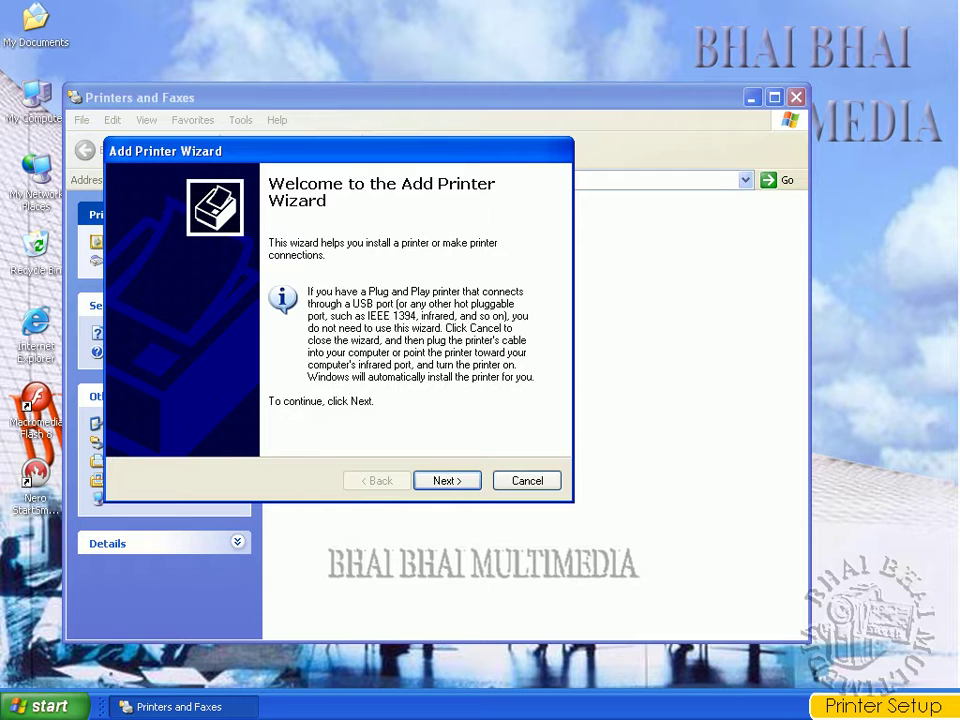
pyautogui.press('Return')
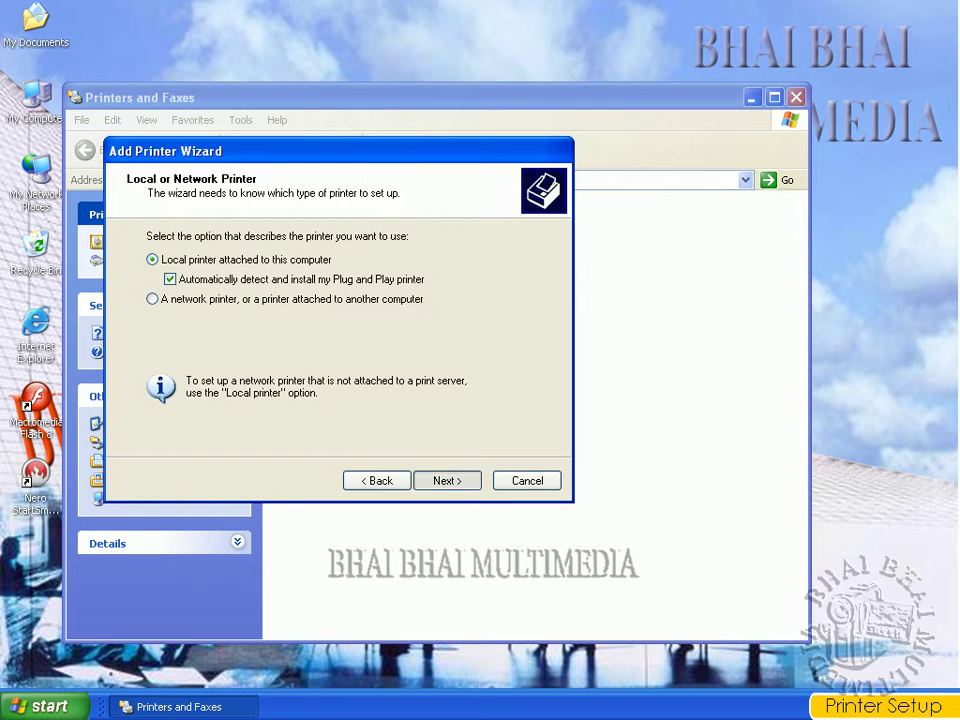
pyautogui.press('Return')
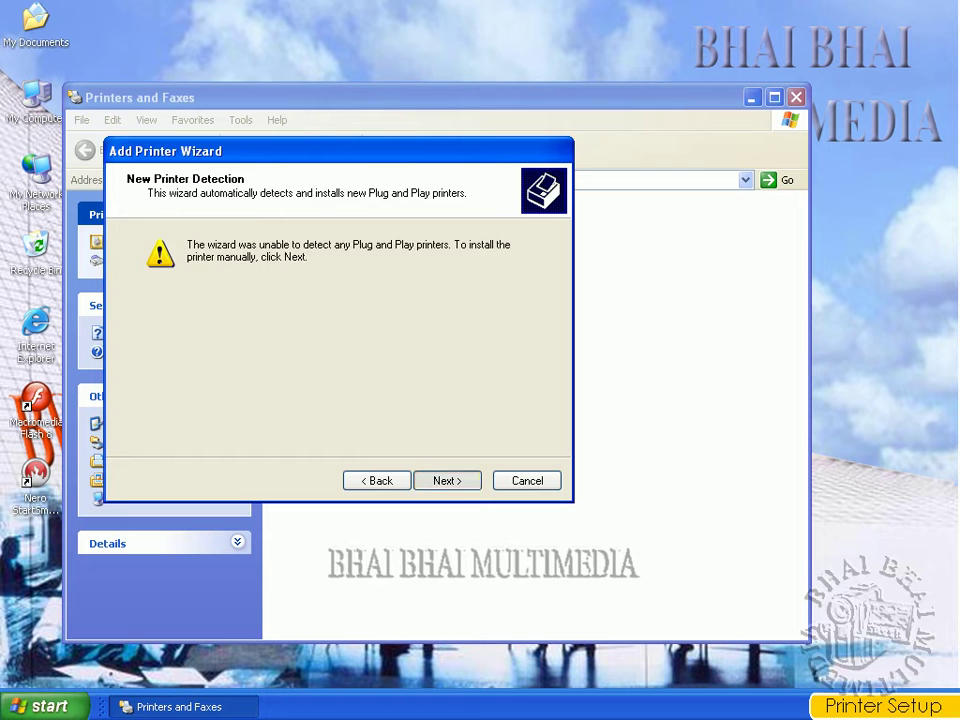
pyautogui.press('Return')
pyautogui.click(507, 272)
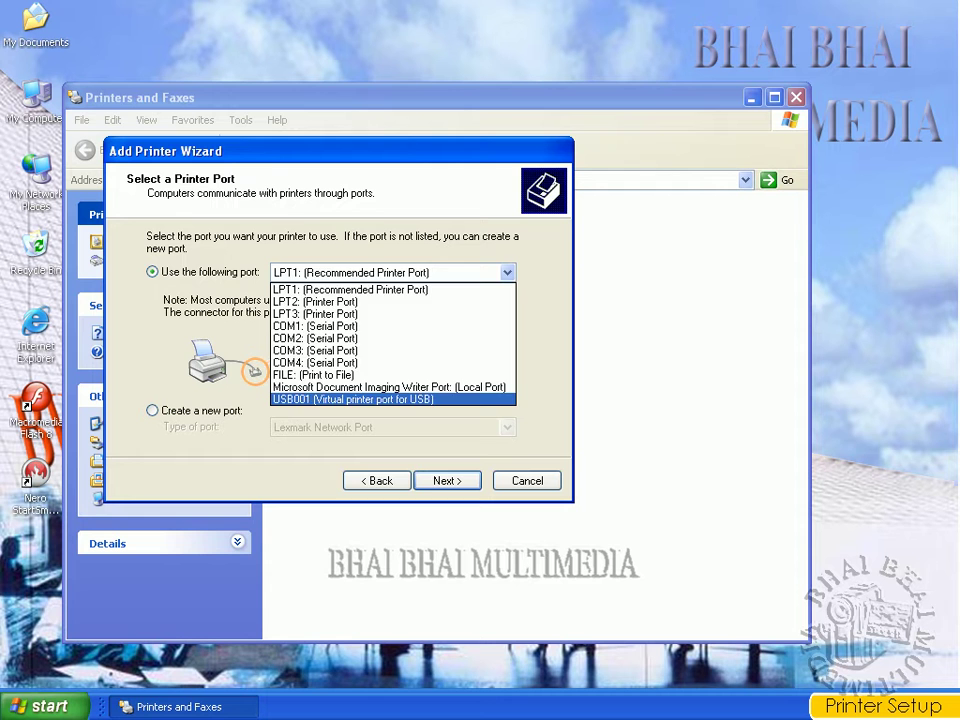
pyautogui.press('Return')
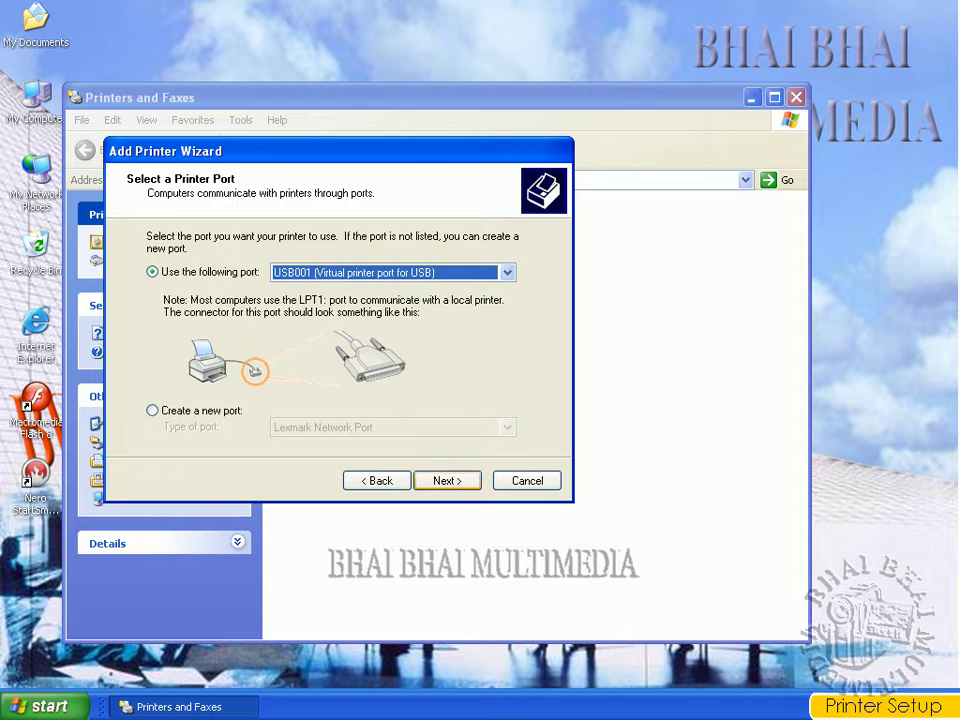
pyautogui.press('Return')
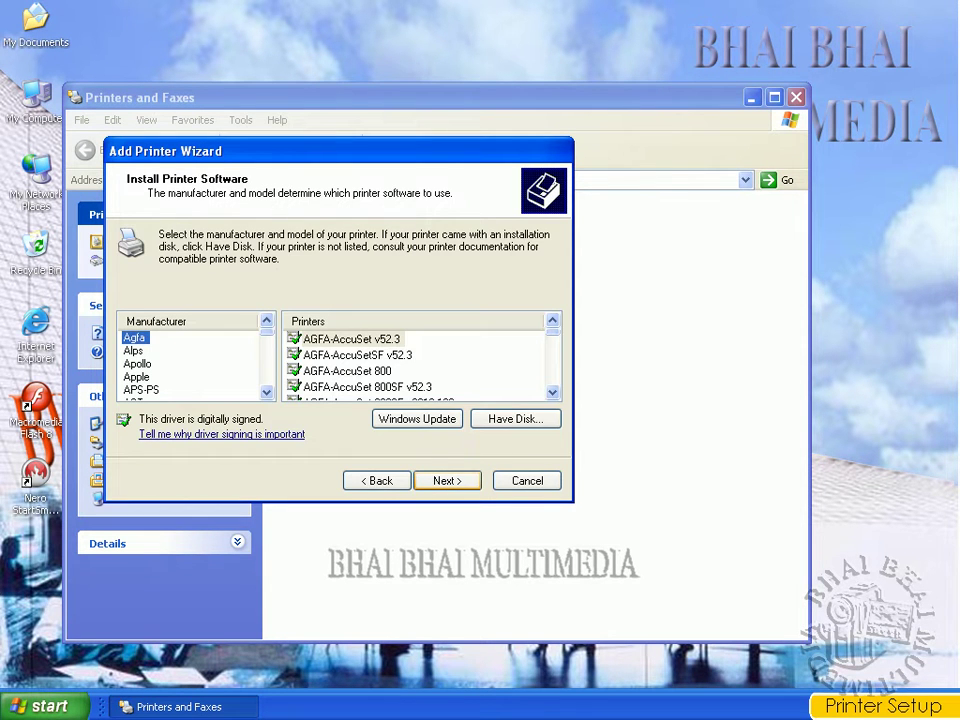
# Load the printer driver from disk using LXDAprc.inf in the Drivers\Win_XP2K folder of the Lexmark 640 (I:) drive
pyautogui.click(515, 419)
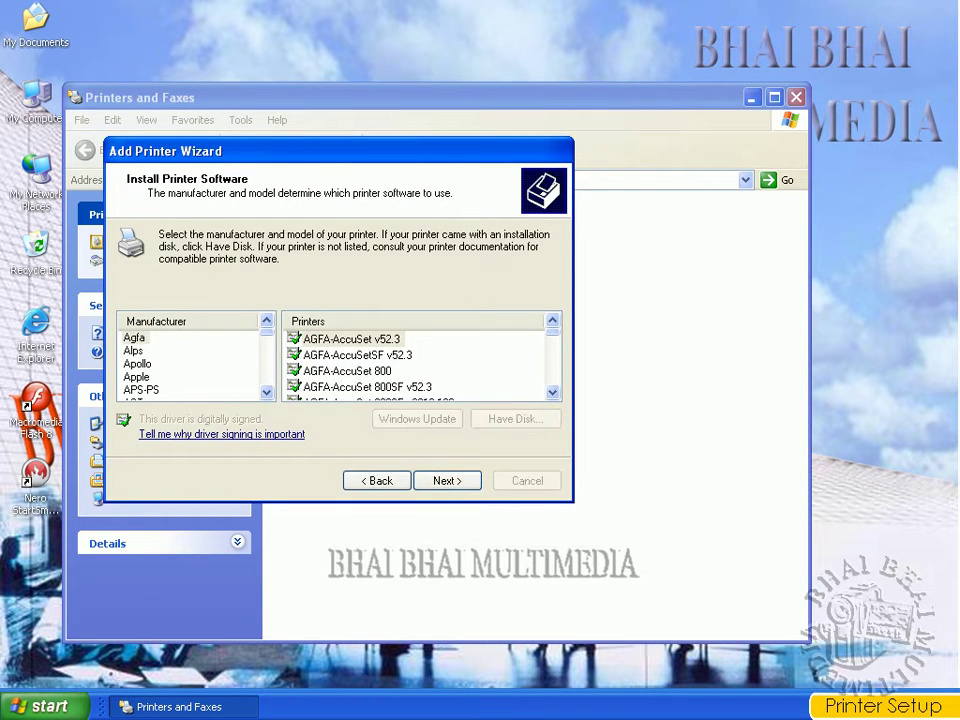
pyautogui.hotkey('alt', 'h')
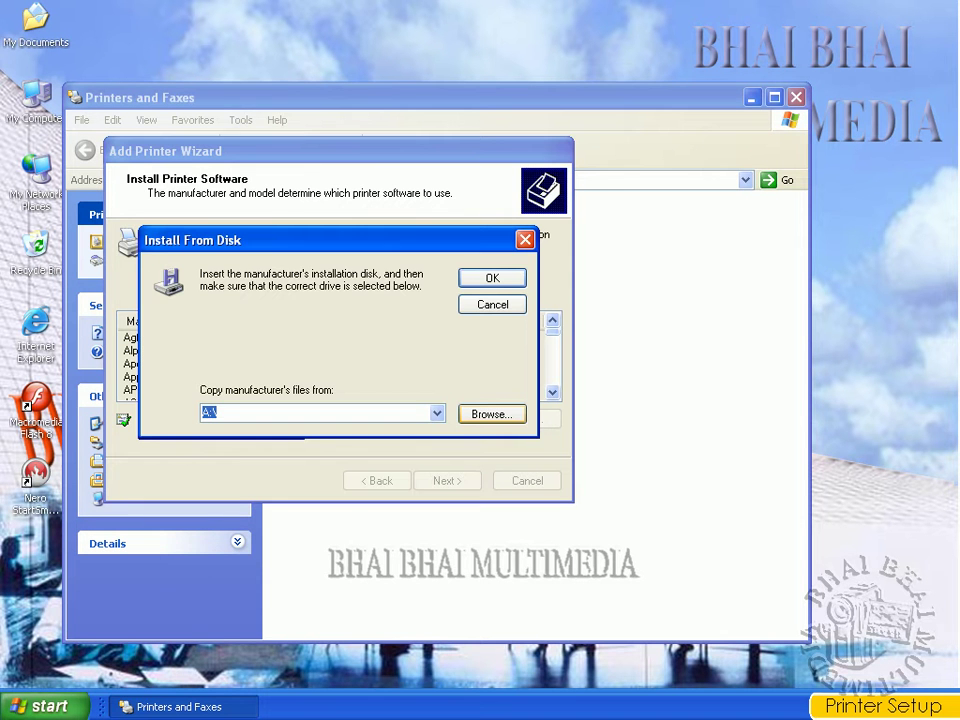
pyautogui.click(491, 413)
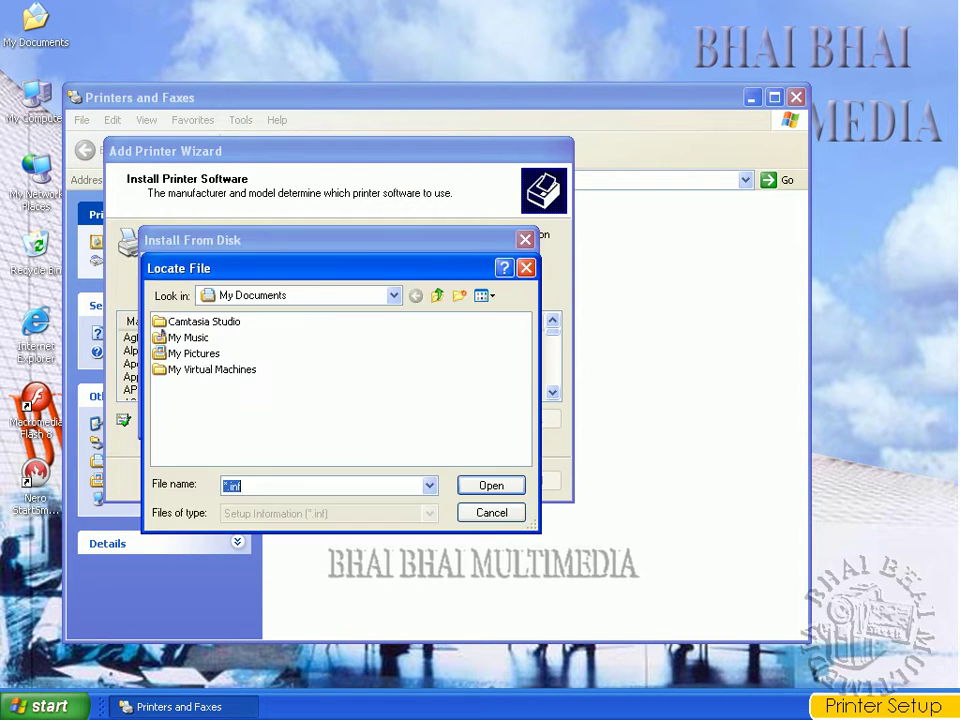
pyautogui.click(394, 295)
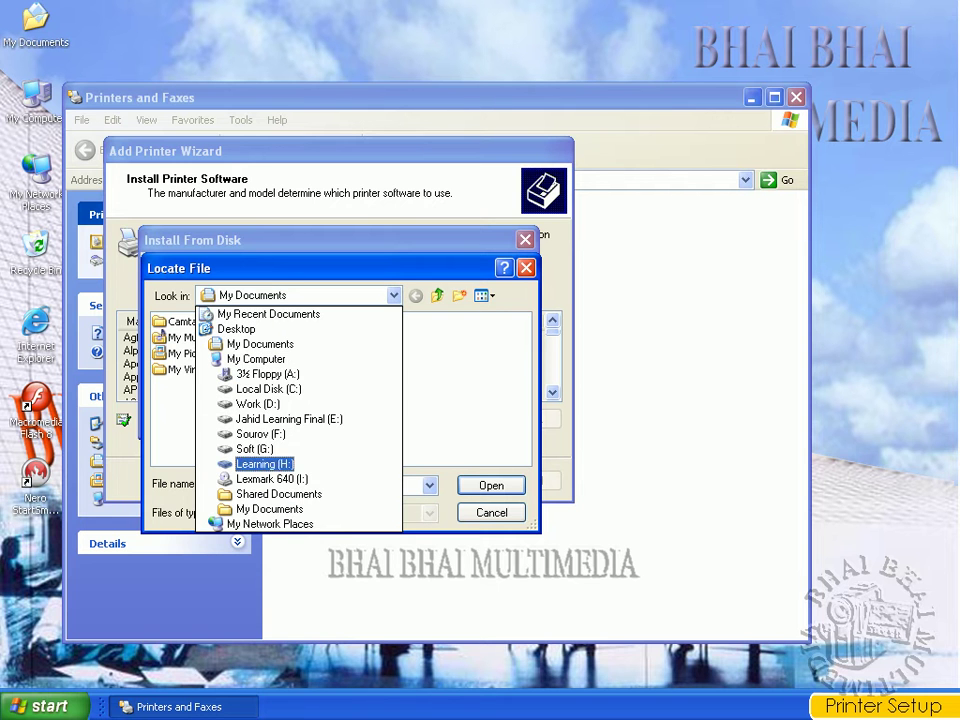
pyautogui.press('Return')
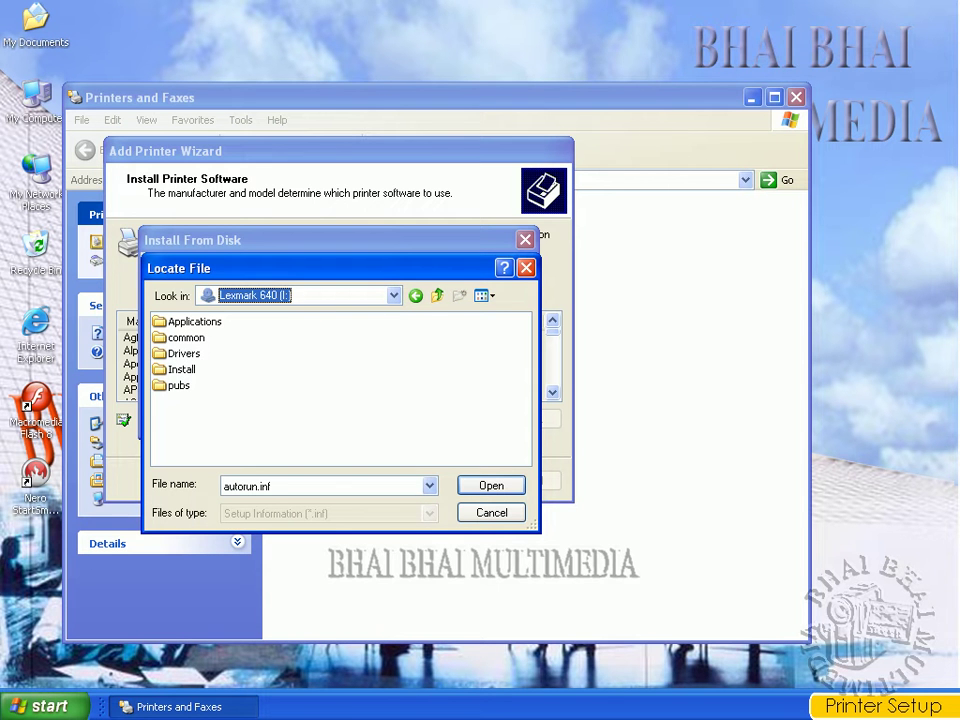
pyautogui.doubleClick(183, 353)
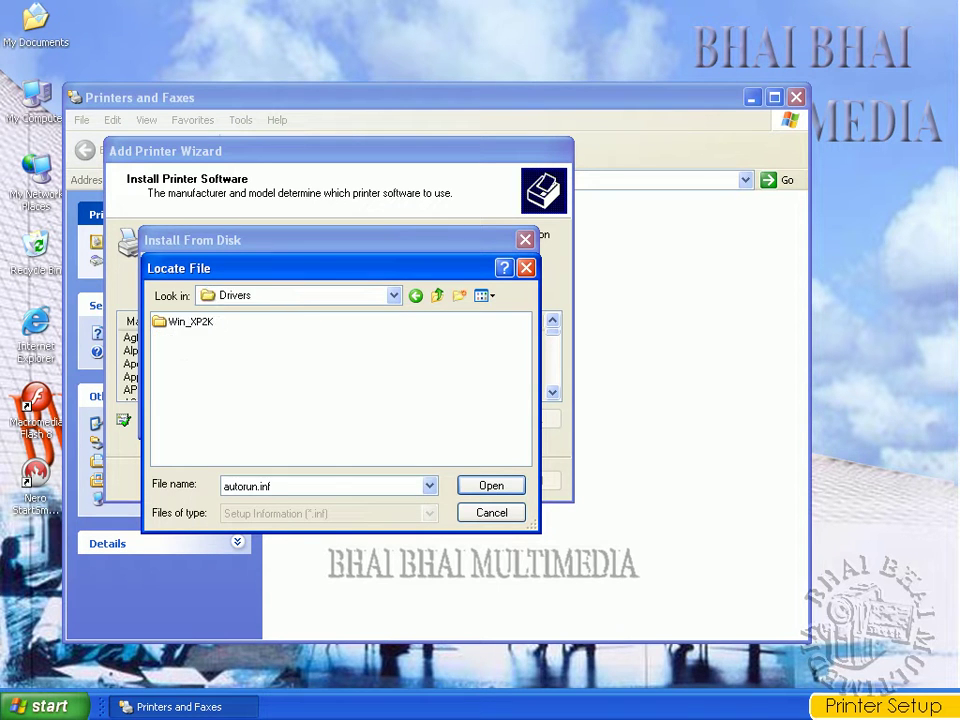
pyautogui.press('Down')
pyautogui.press('Return')
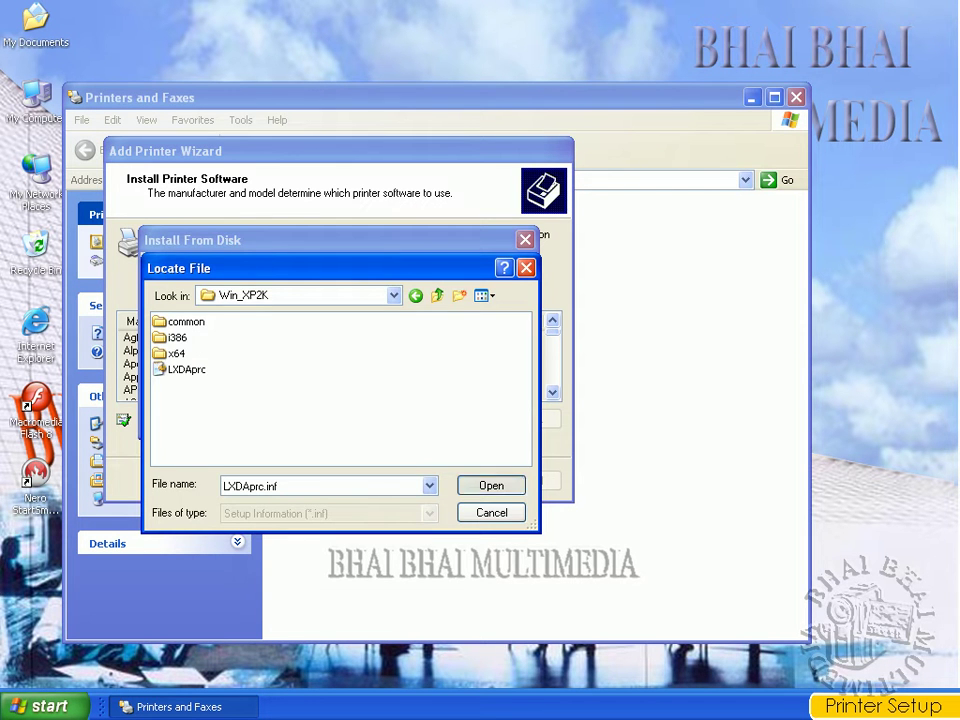
pyautogui.press('Return')
pyautogui.press('Return')
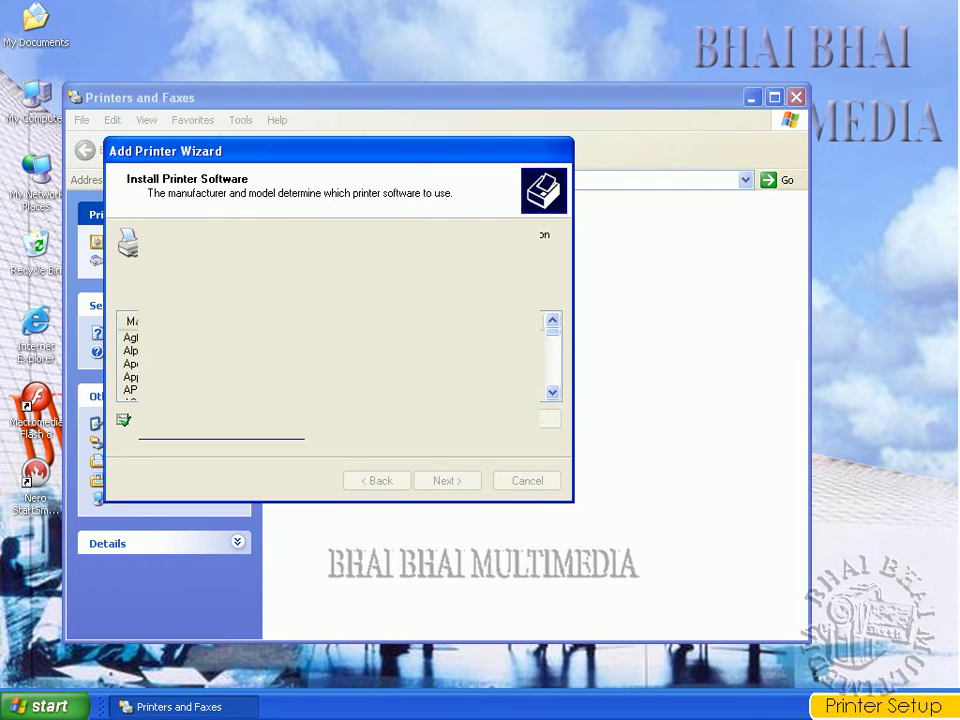
# Finish adding Lexmark 640 Series (Copy 1) with the existing driver, as default printer and with a test page, and close Printers and Faxes
pyautogui.press('Return')
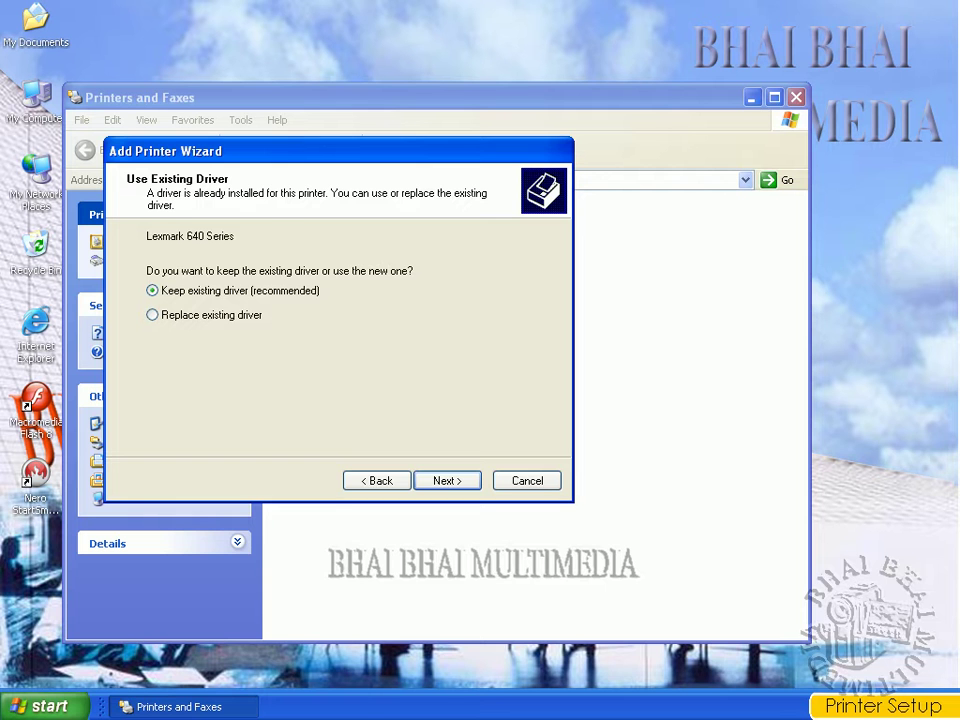
pyautogui.press('Return')
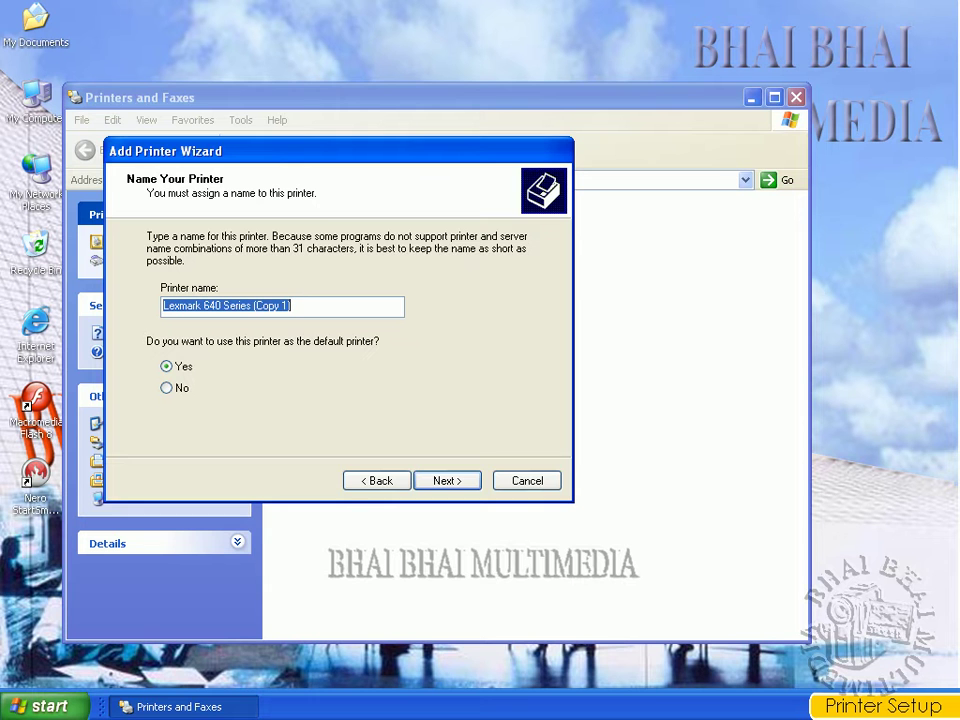
pyautogui.moveTo(339, 151); pyautogui.dragTo(427, 233)
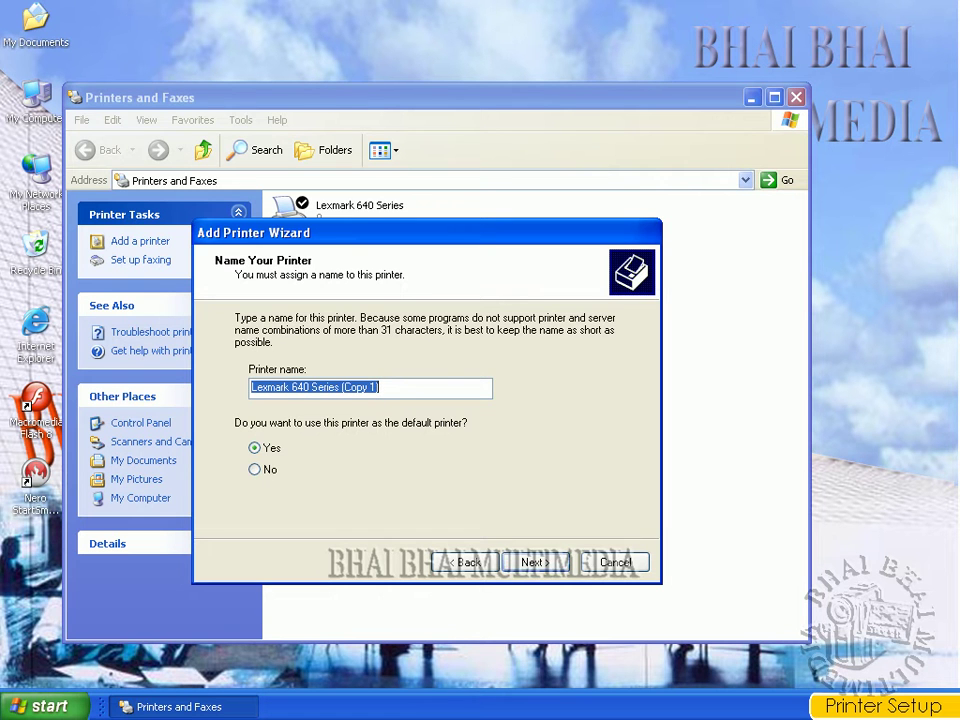
pyautogui.press('Return')
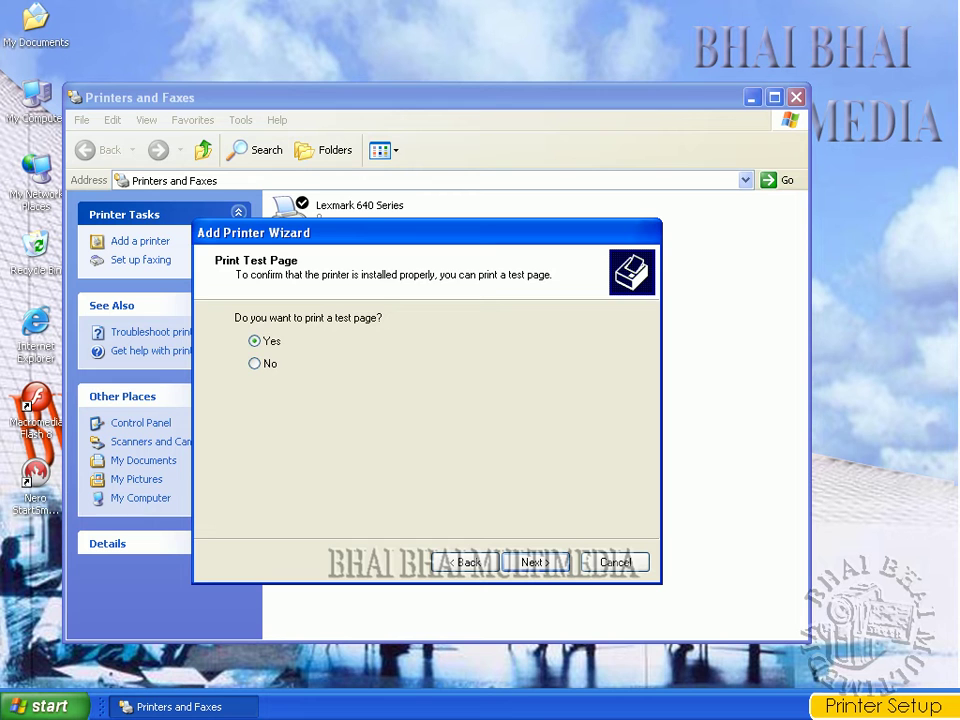
pyautogui.click(535, 562)
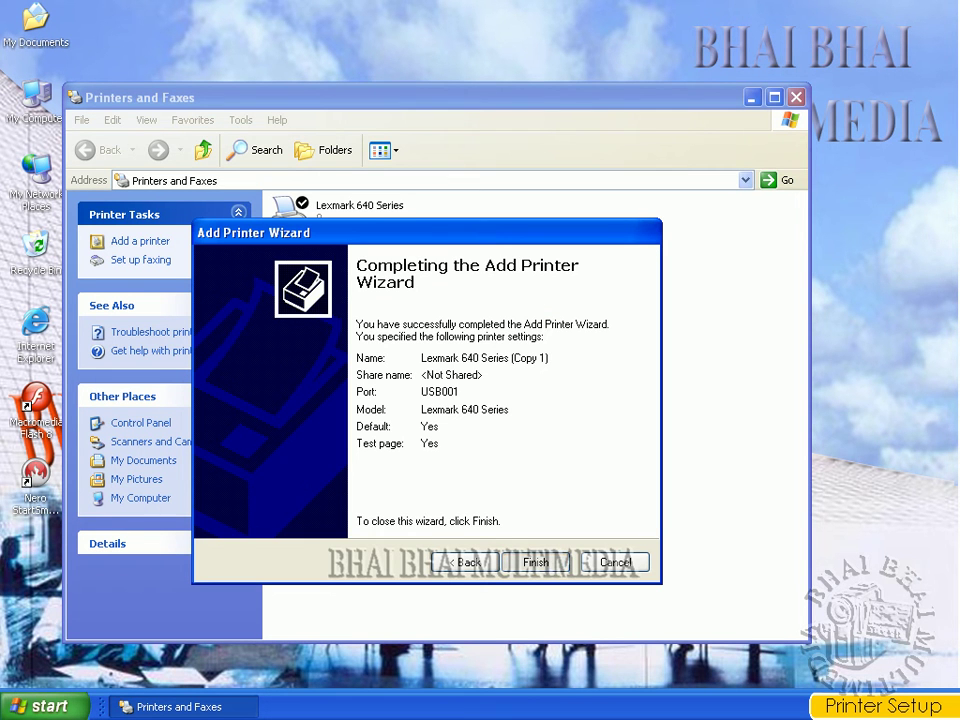
pyautogui.press('Return')
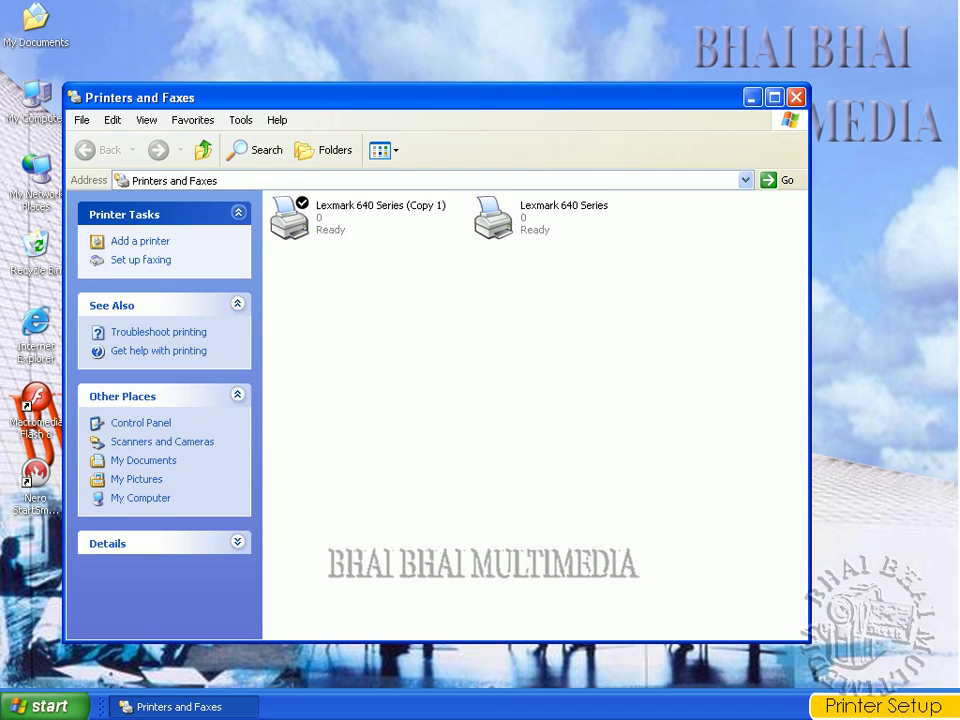
pyautogui.hotkey('alt', 'F4')
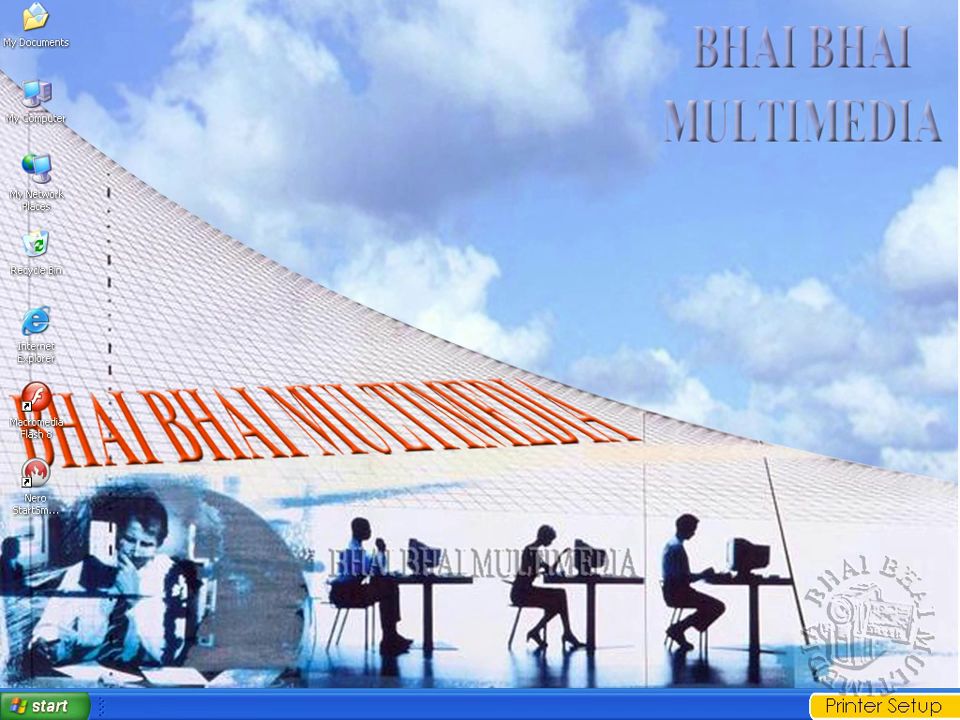